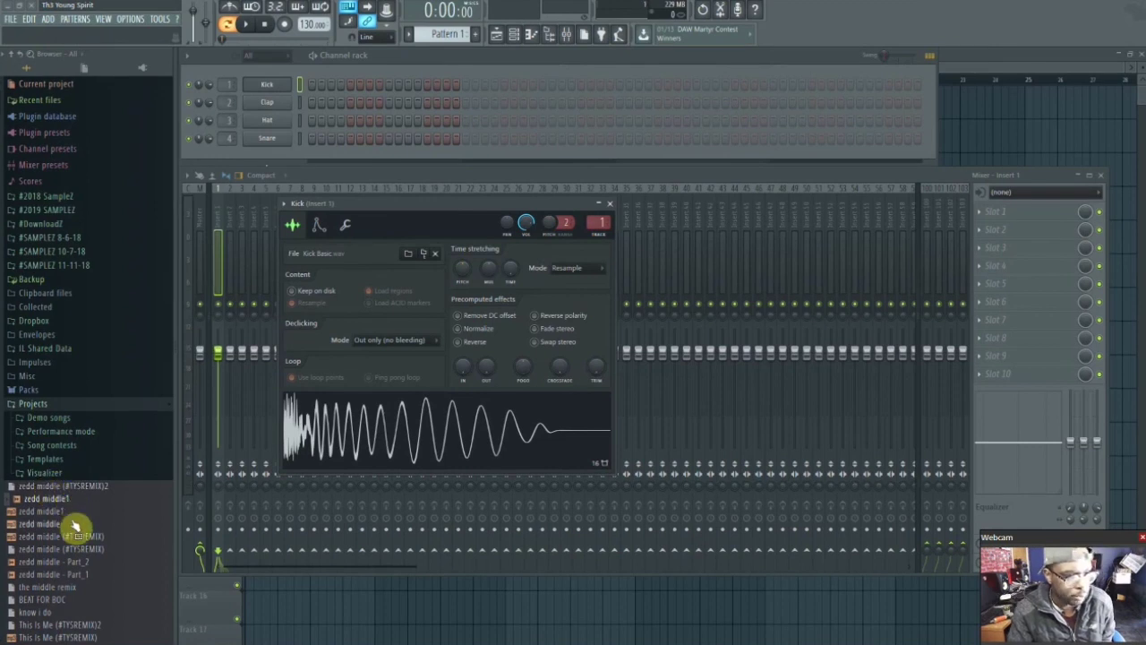
Open zedd middle (#TYSREMIX).flp from the recent projects list.
left_click(12, 19)
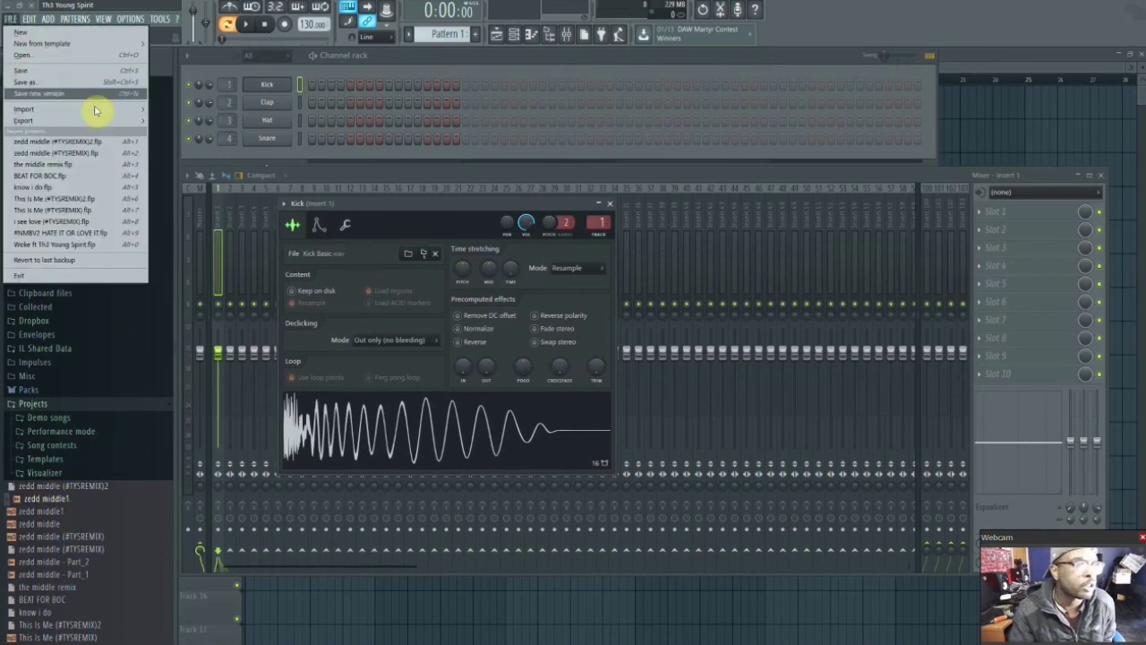
left_click(99, 153)
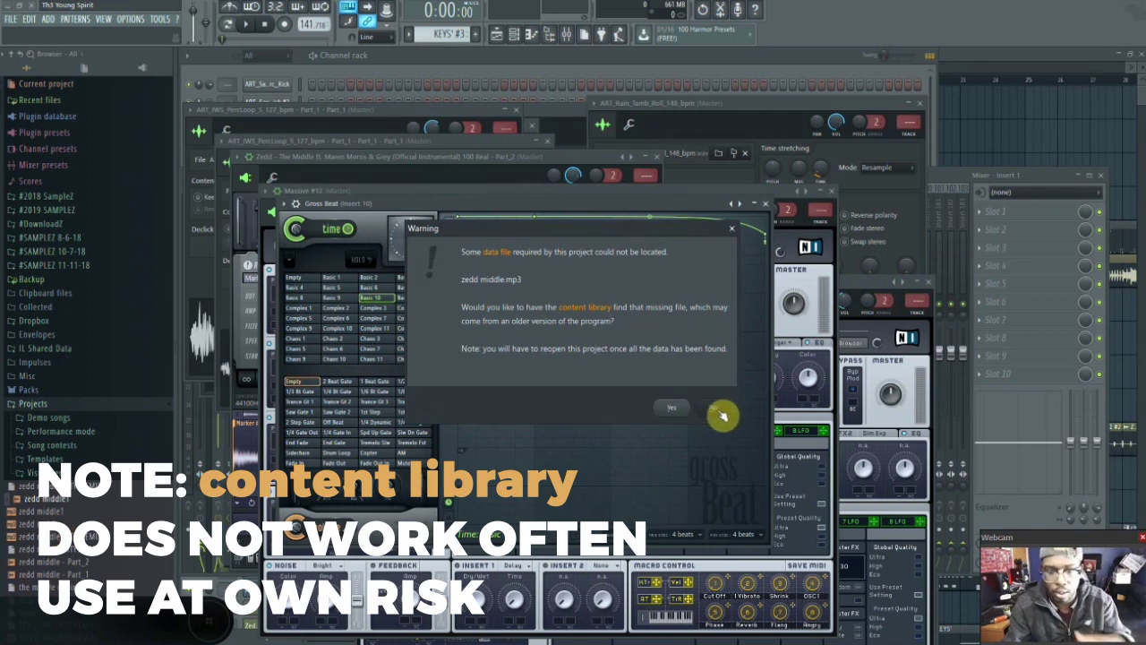
Decline the library search, select zedd middle in the browser, and zoom the Playlist timeline.
left_click(719, 410)
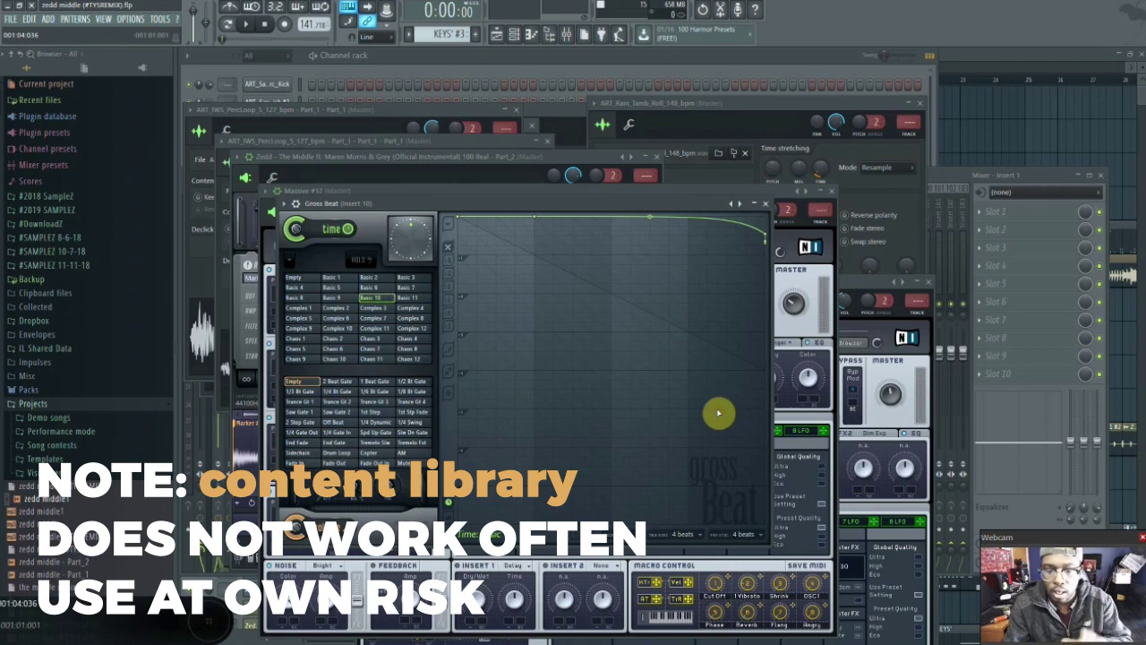
left_click(54, 525)
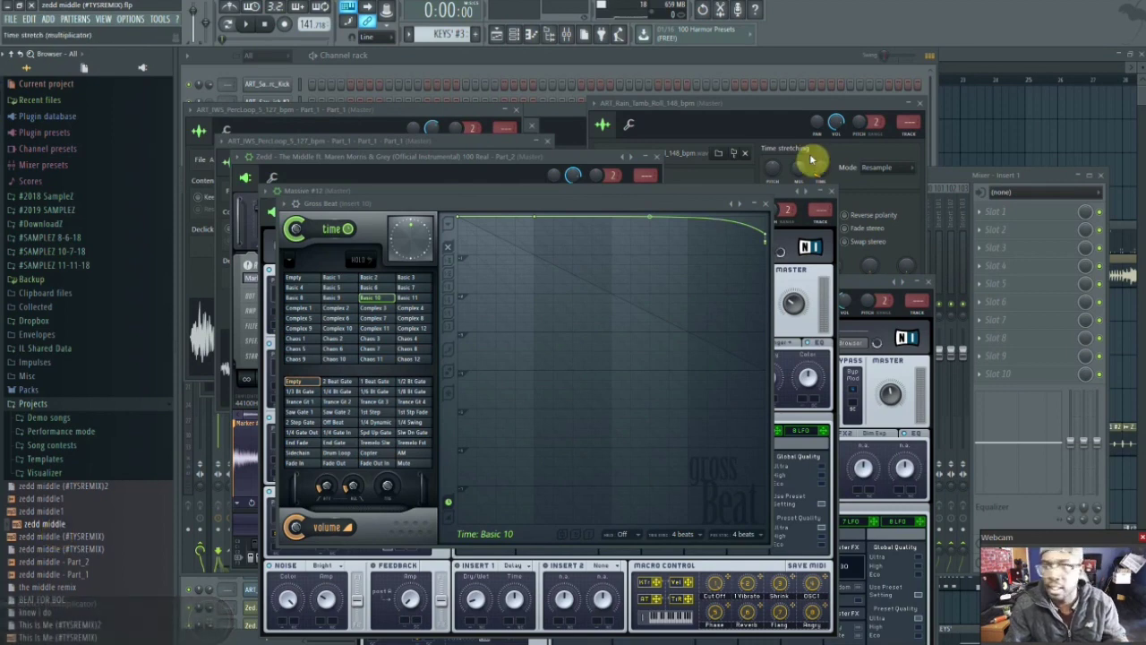
left_click(967, 53)
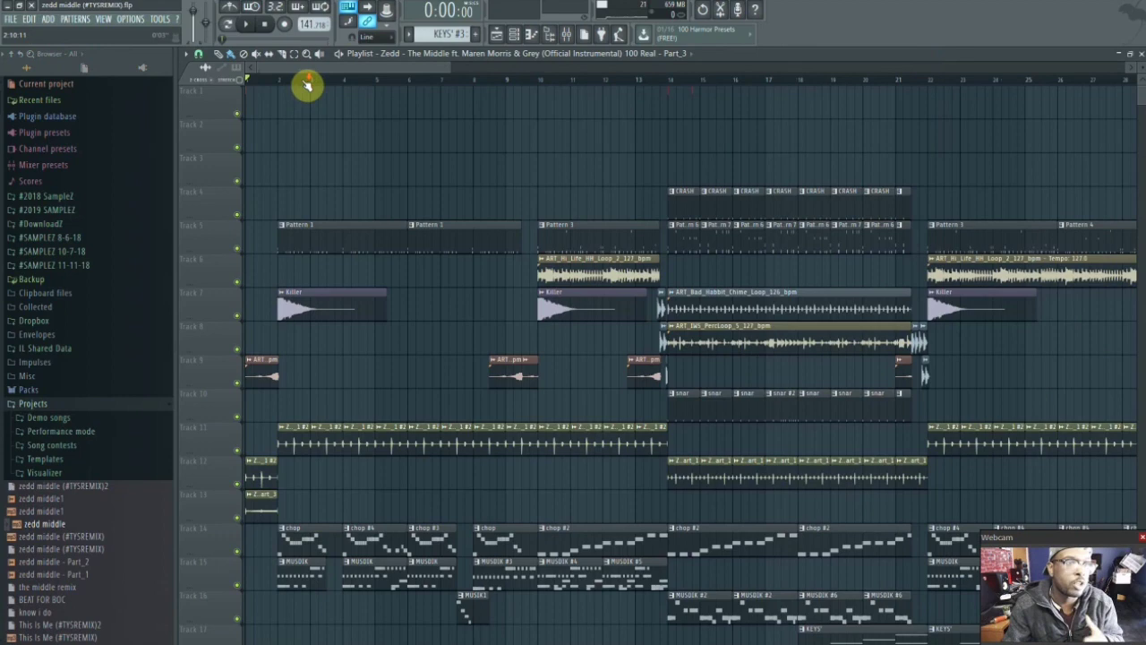
scroll(307, 84, "up", 5)
scroll(296, 70, "up", 2)
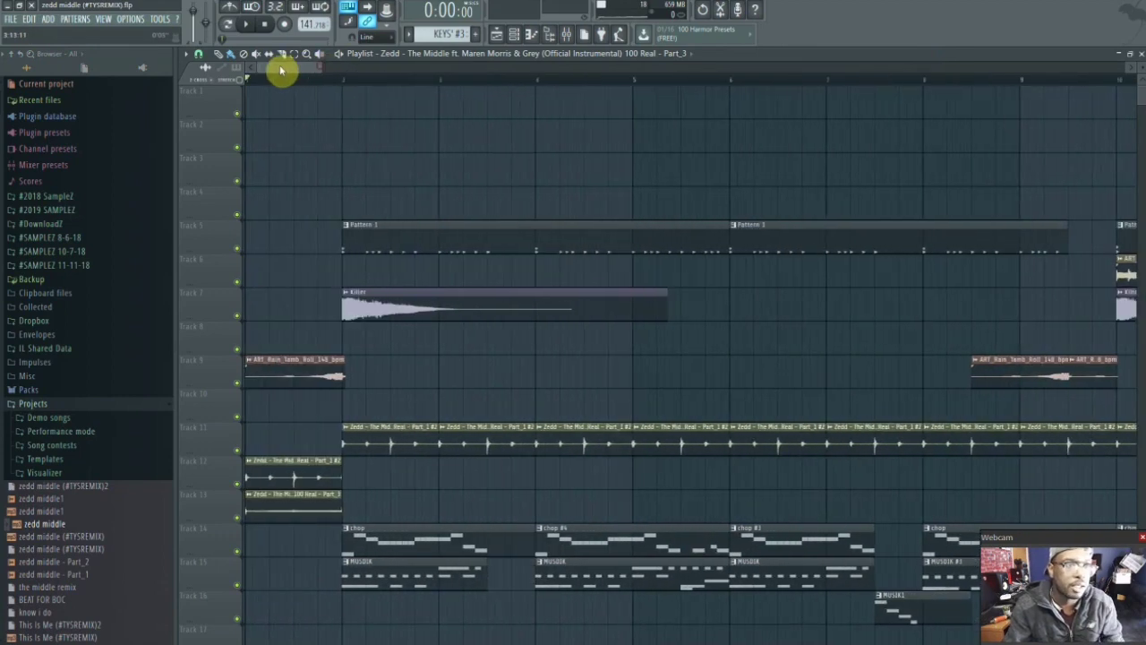
scroll(273, 85, "up", 2)
scroll(287, 85, "down", 6)
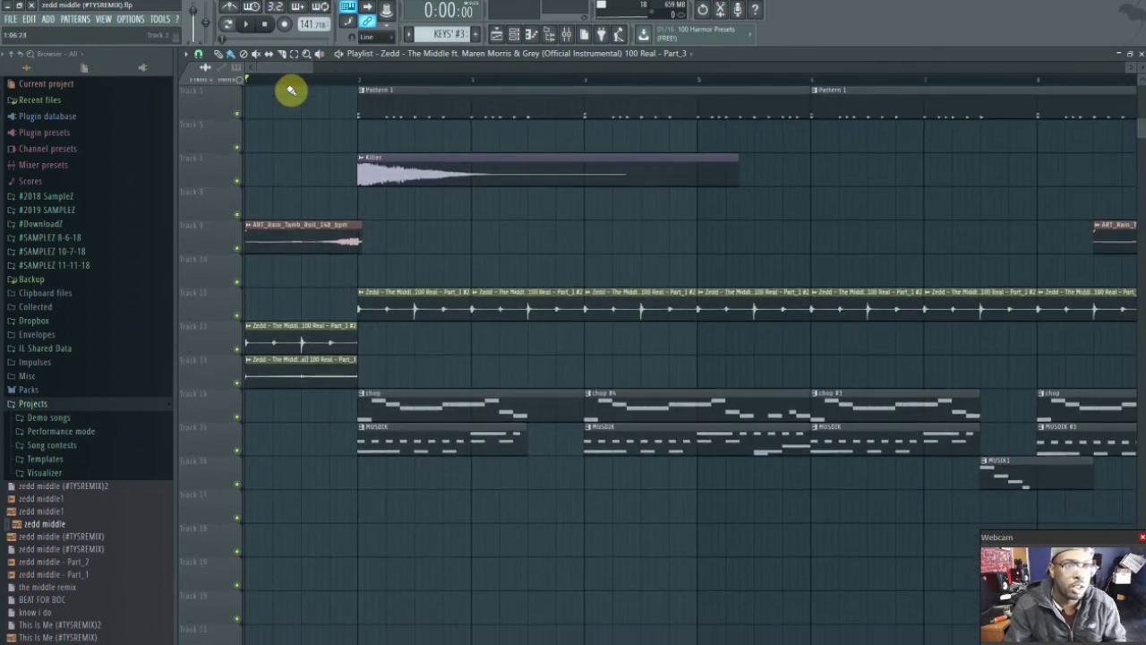
scroll(768, 118, "up", 5)
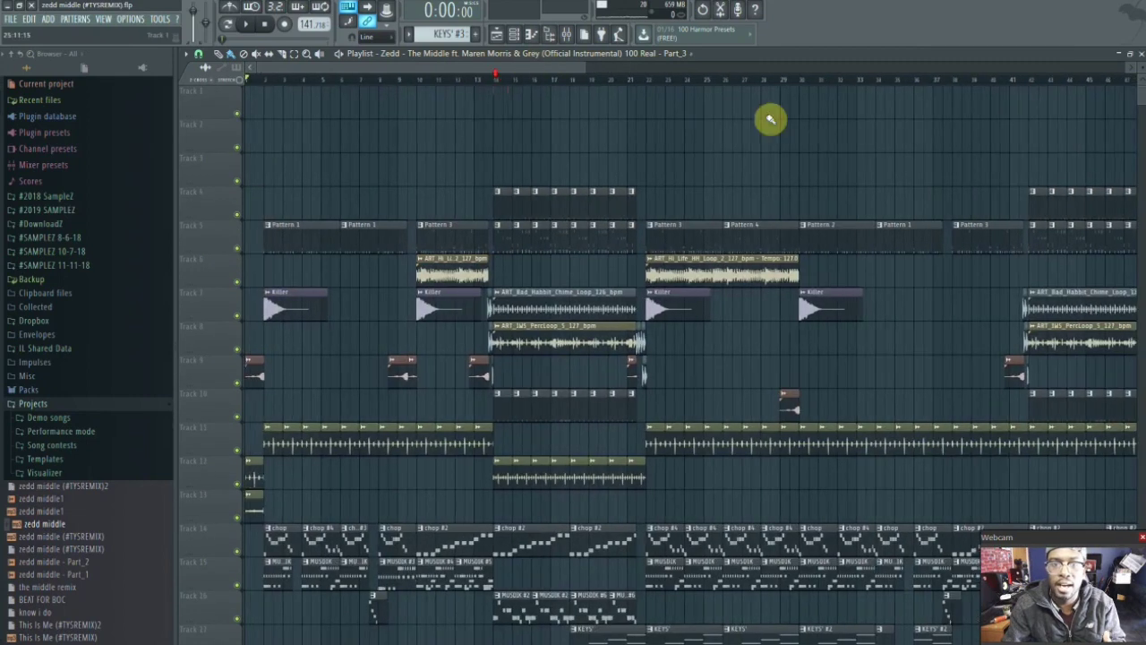
scroll(545, 85, "down", 4)
scroll(409, 85, "up", 8)
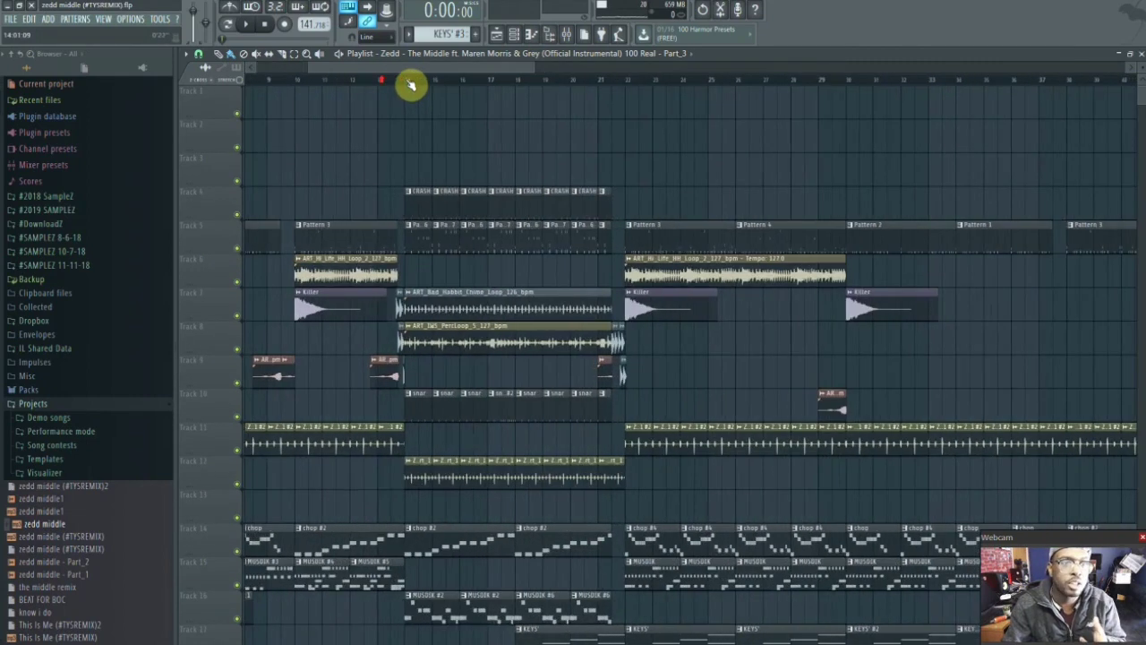
Check the zedd middle channel's sample, then drag the file onto the Playlist at Track 1.
left_click(517, 36)
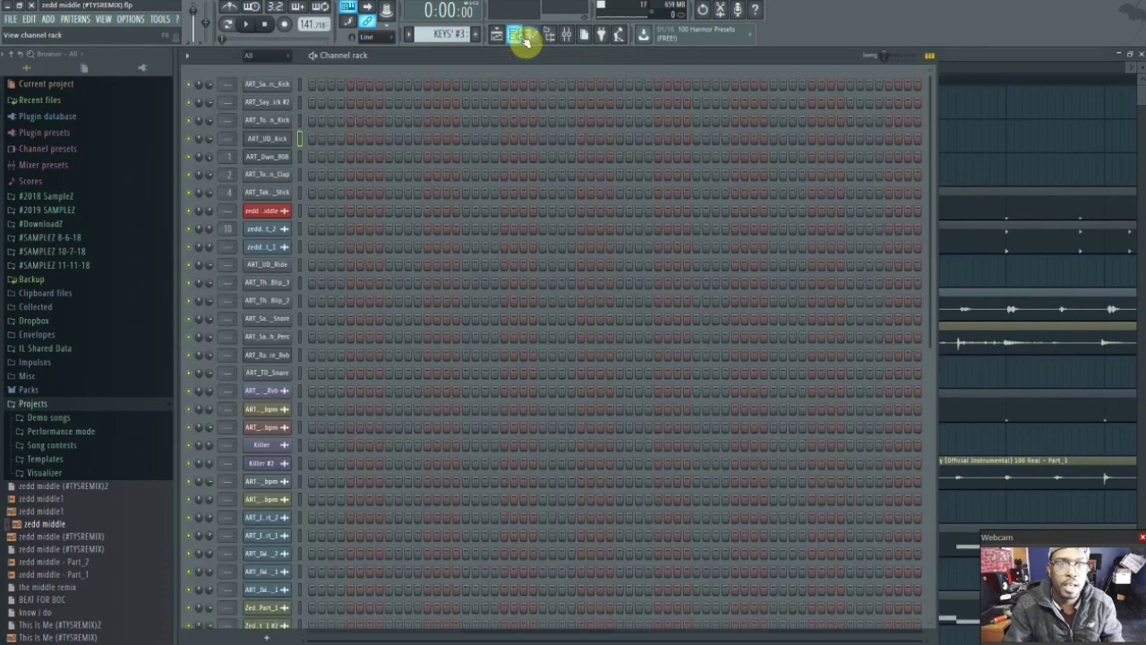
left_click(276, 215)
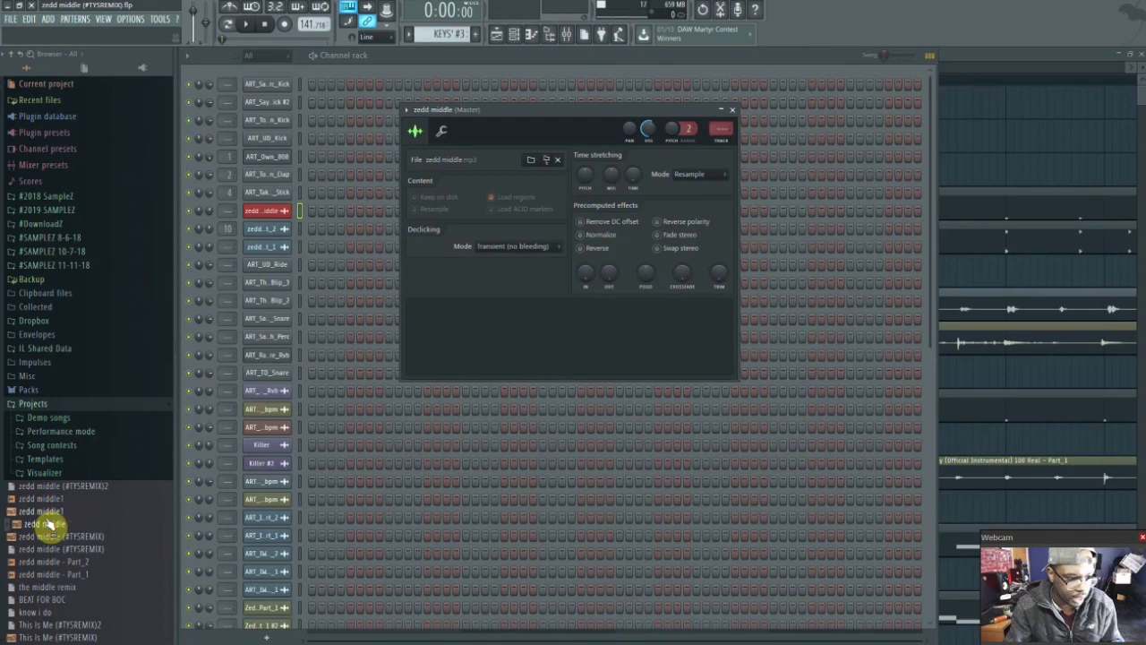
left_click_drag(55, 533, 959, 105)
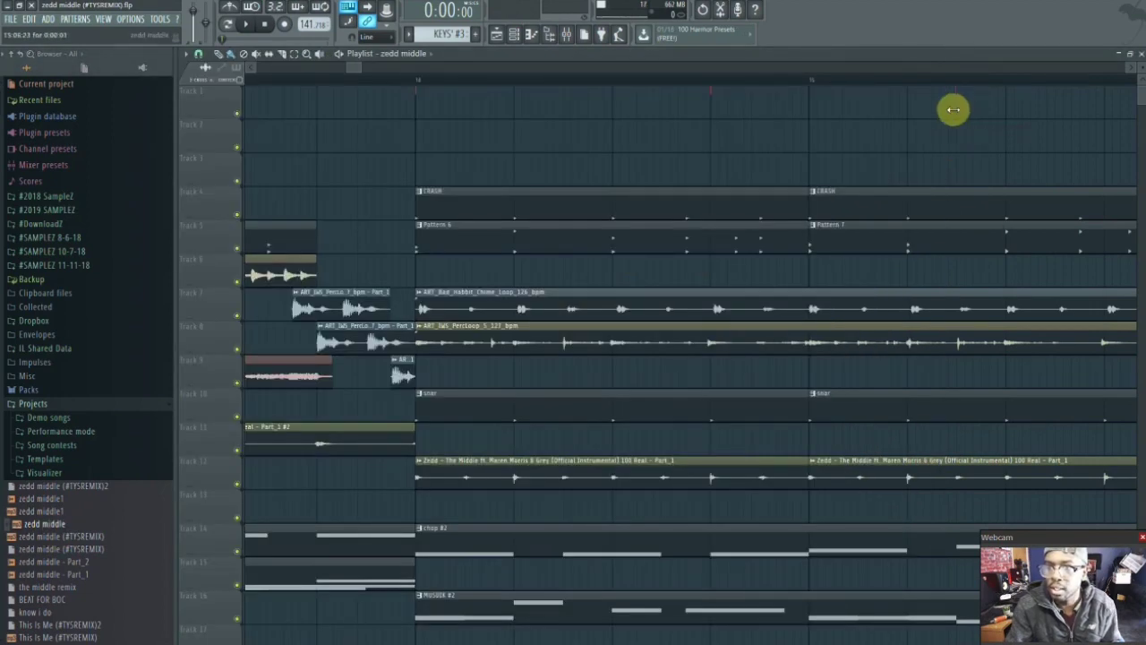
left_click(957, 118)
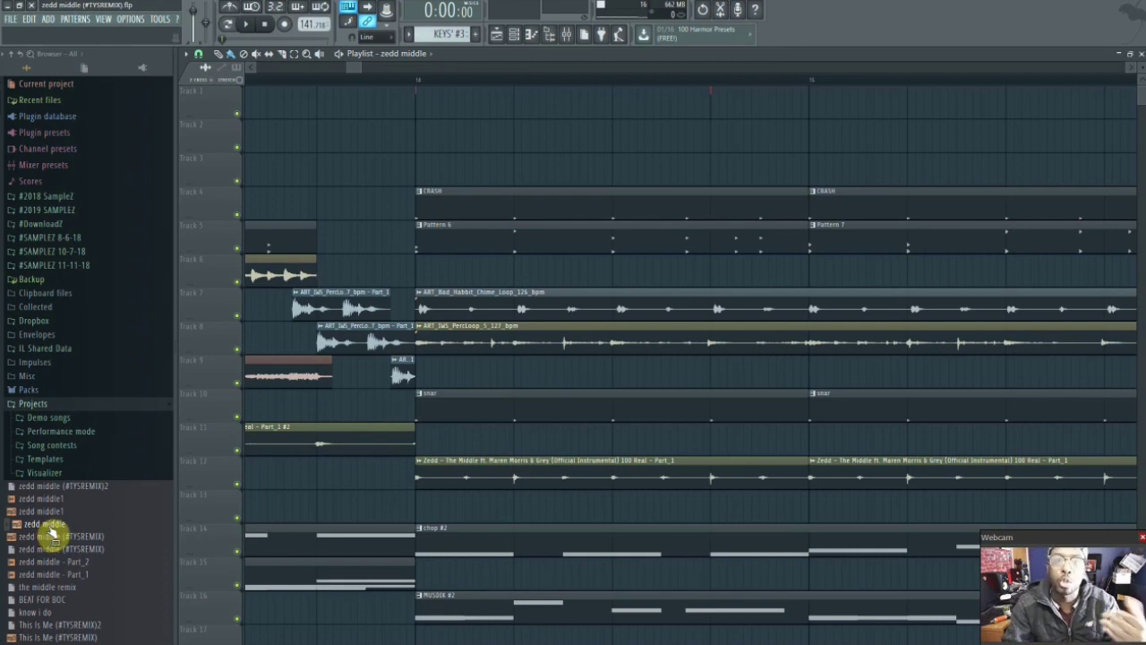
Minimize FL Studio and start Adobe Audition CC 2017 from its desktop shortcut.
left_click(8, 7)
left_click(1100, 9)
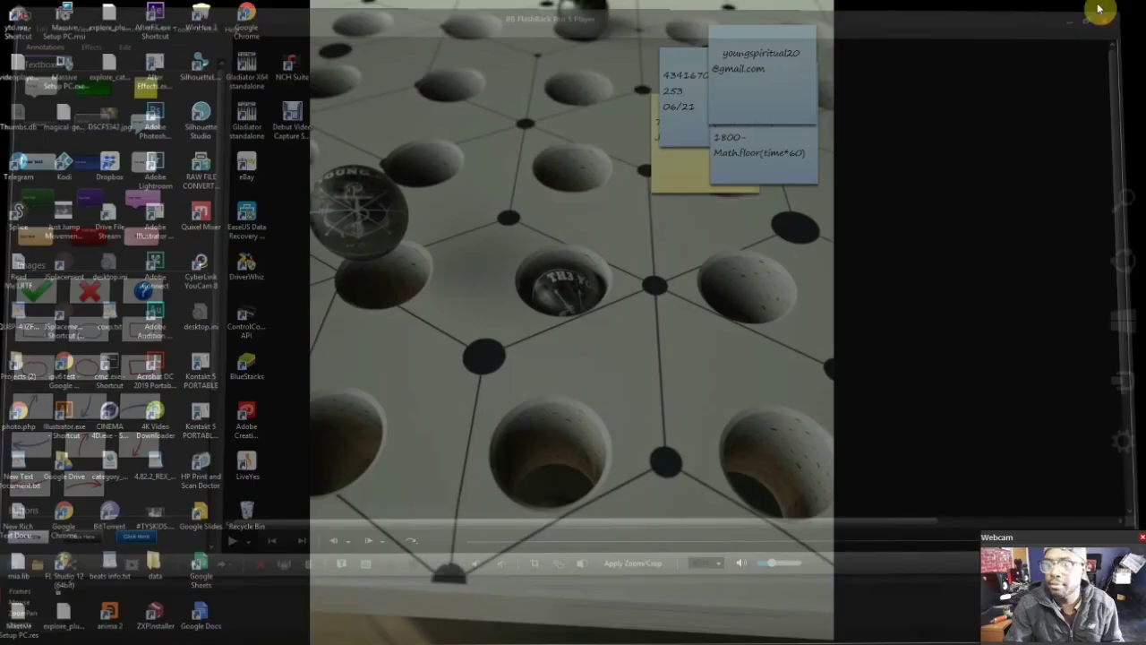
double_click(164, 330)
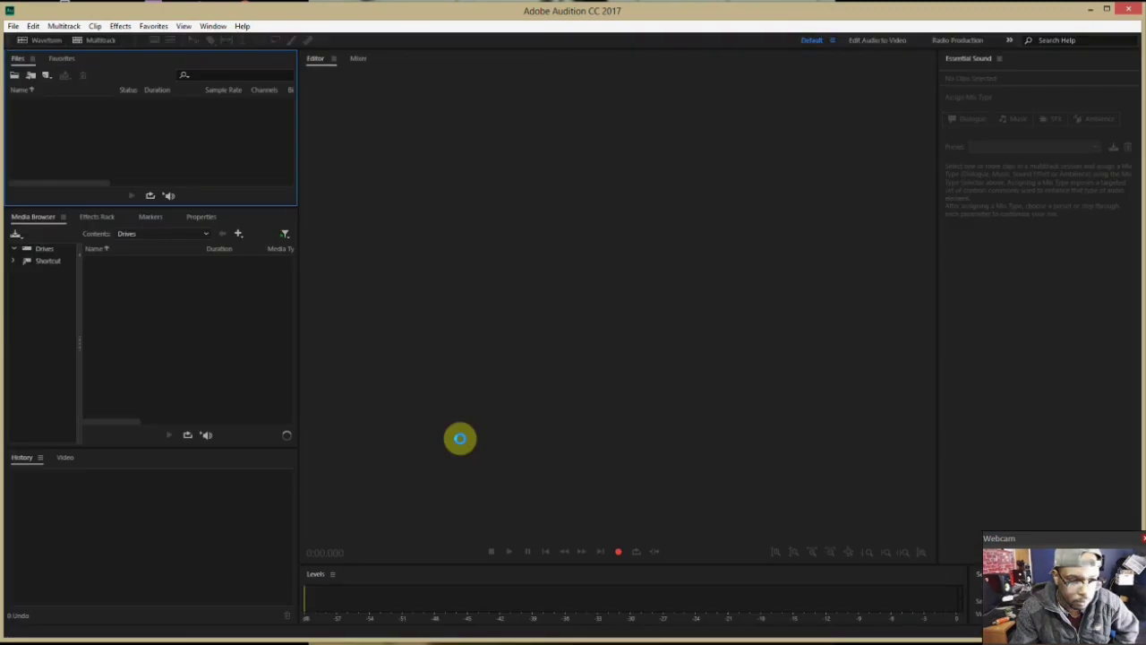
Load zedd middle.mp3 from the Projects folder into Audition's Waveform editor.
left_click(12, 26)
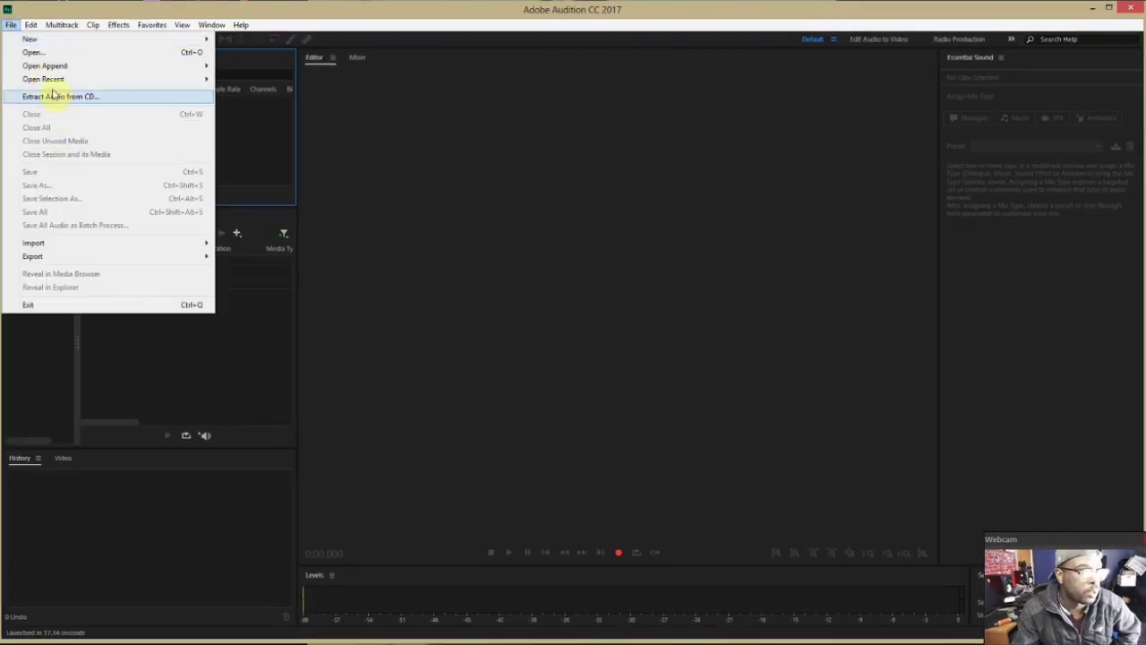
left_click(54, 59)
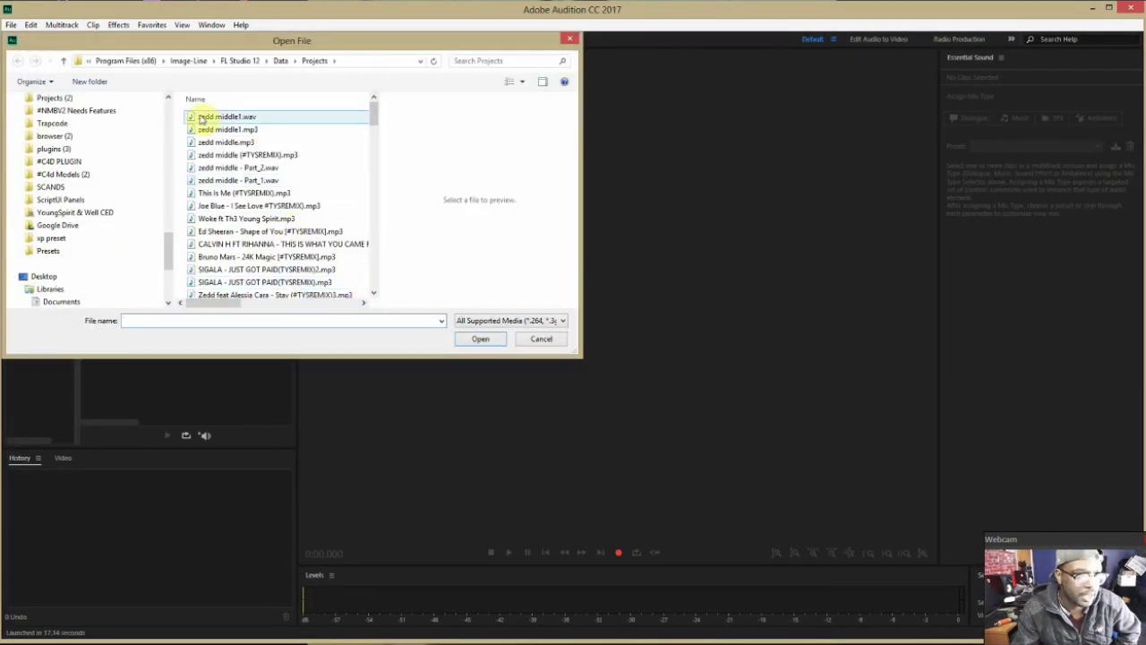
left_click(227, 146)
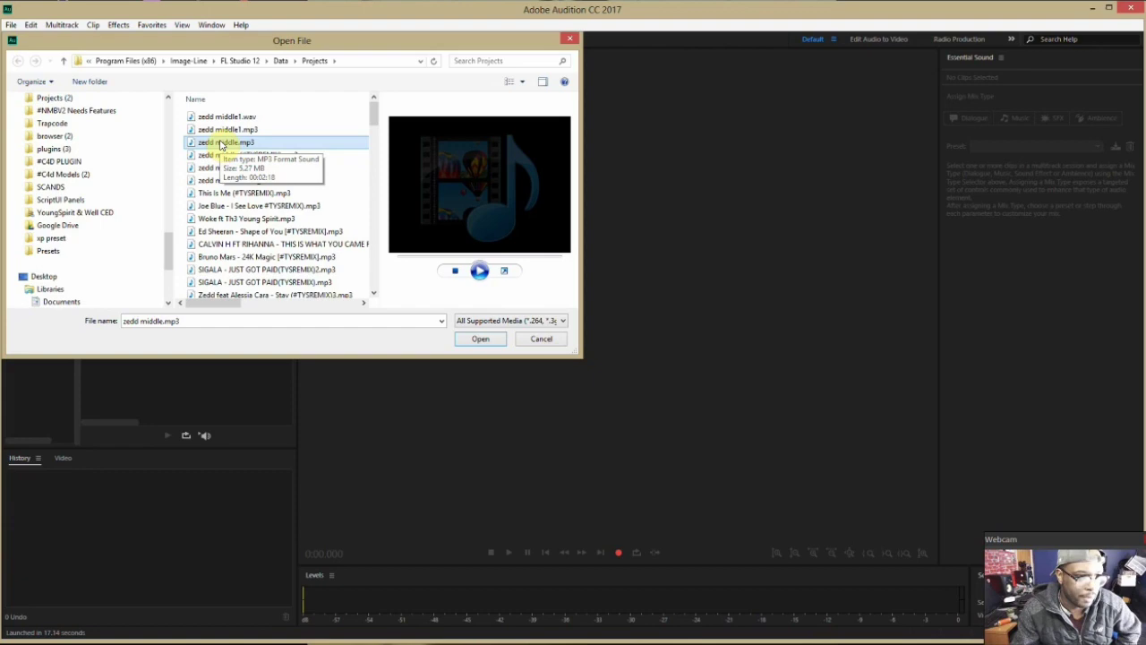
double_click(219, 144)
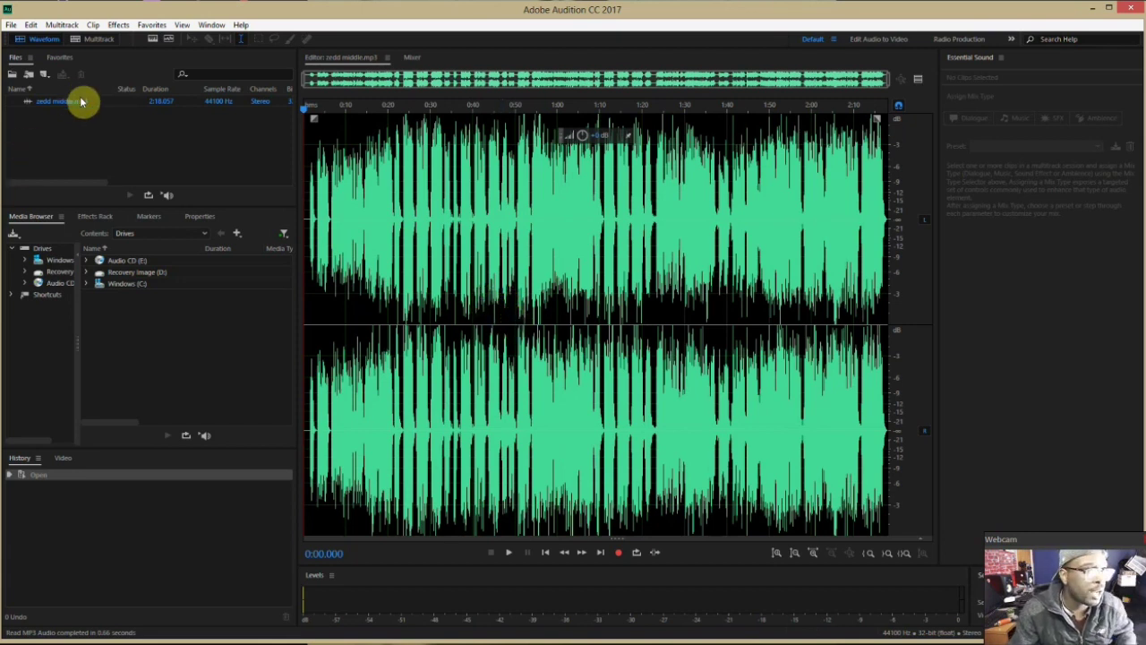
Save the track as zedd middle.wav in Wave PCM format.
left_click(13, 27)
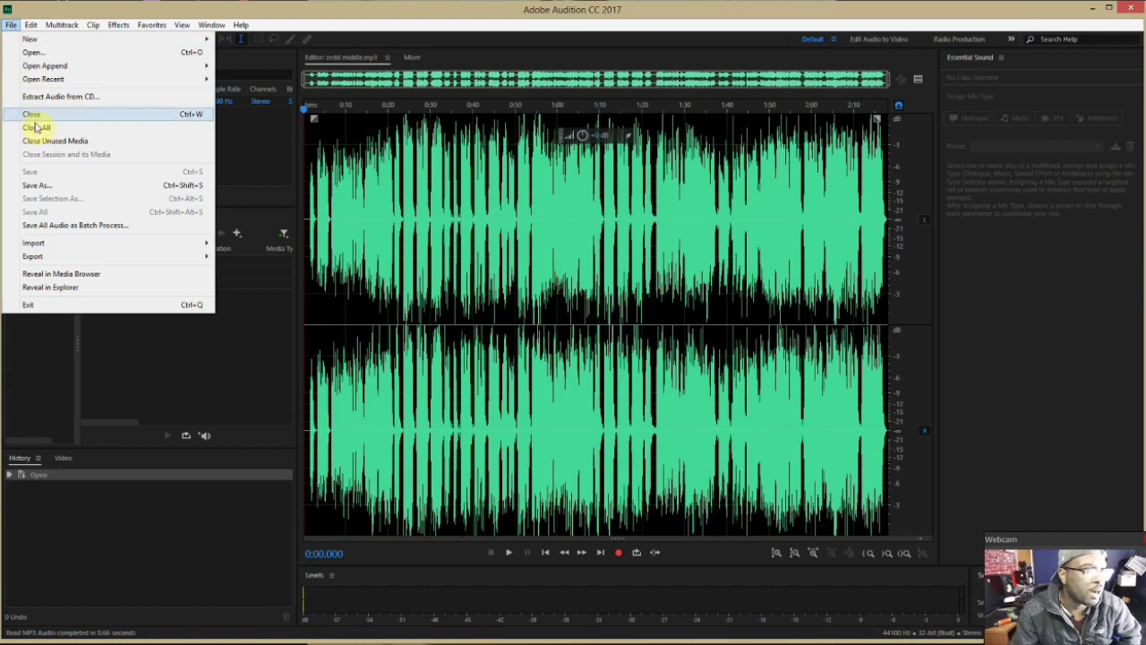
left_click(43, 187)
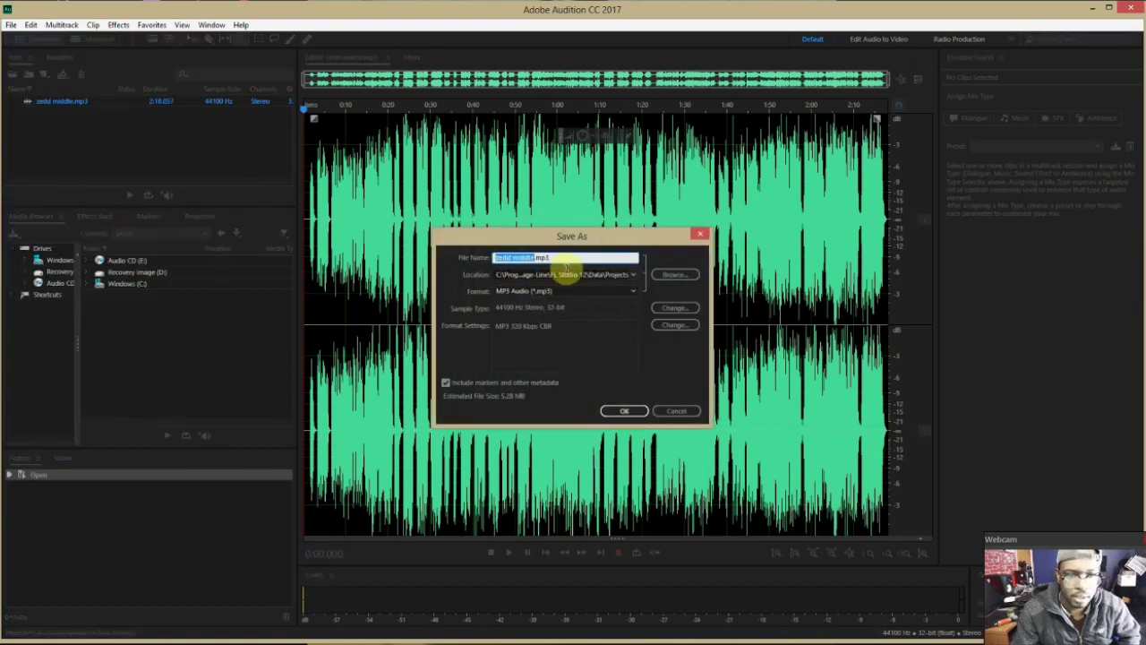
left_click(564, 294)
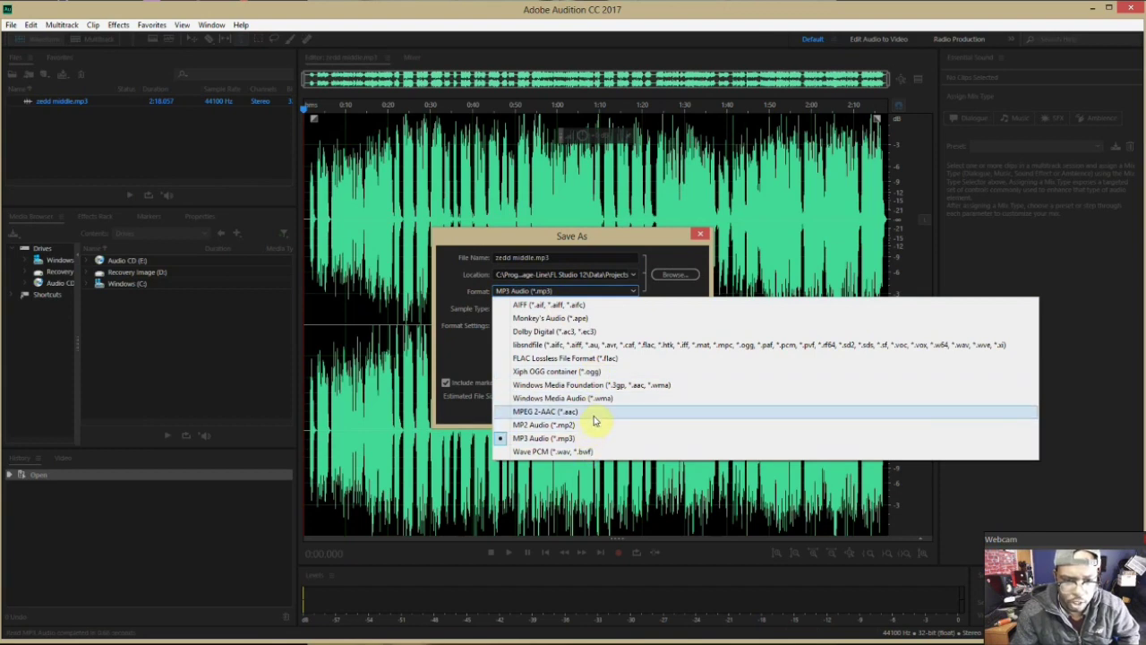
left_click(586, 452)
left_click(622, 411)
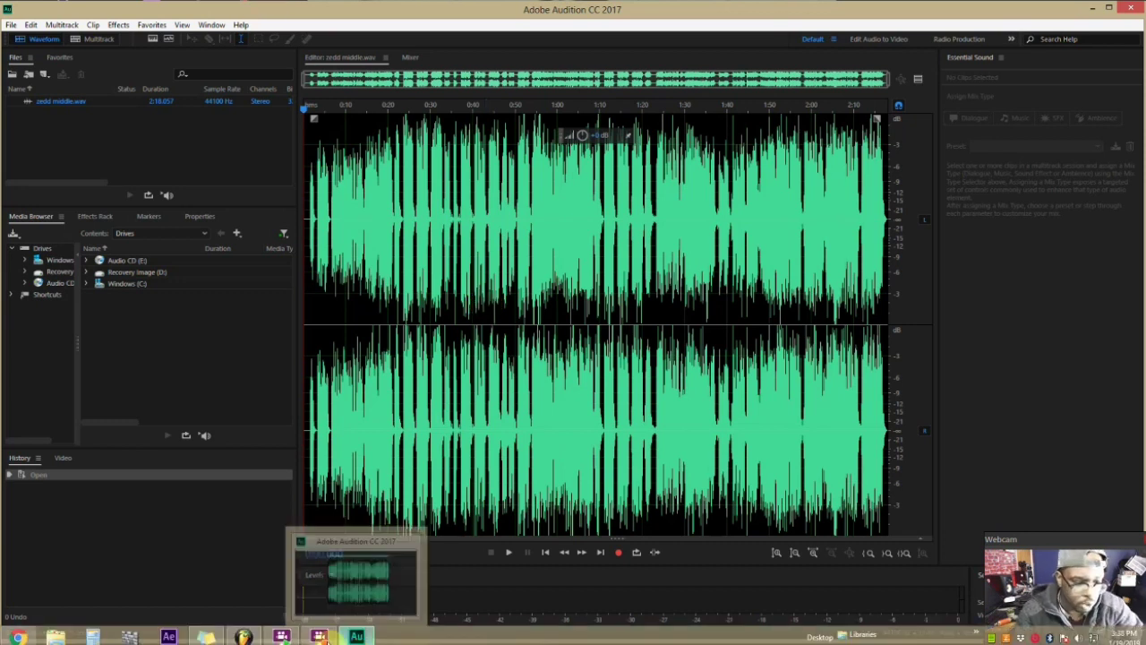
Back in FL Studio, refresh the browser and load zedd middle.wav into the zedd middle sampler.
left_click(321, 637)
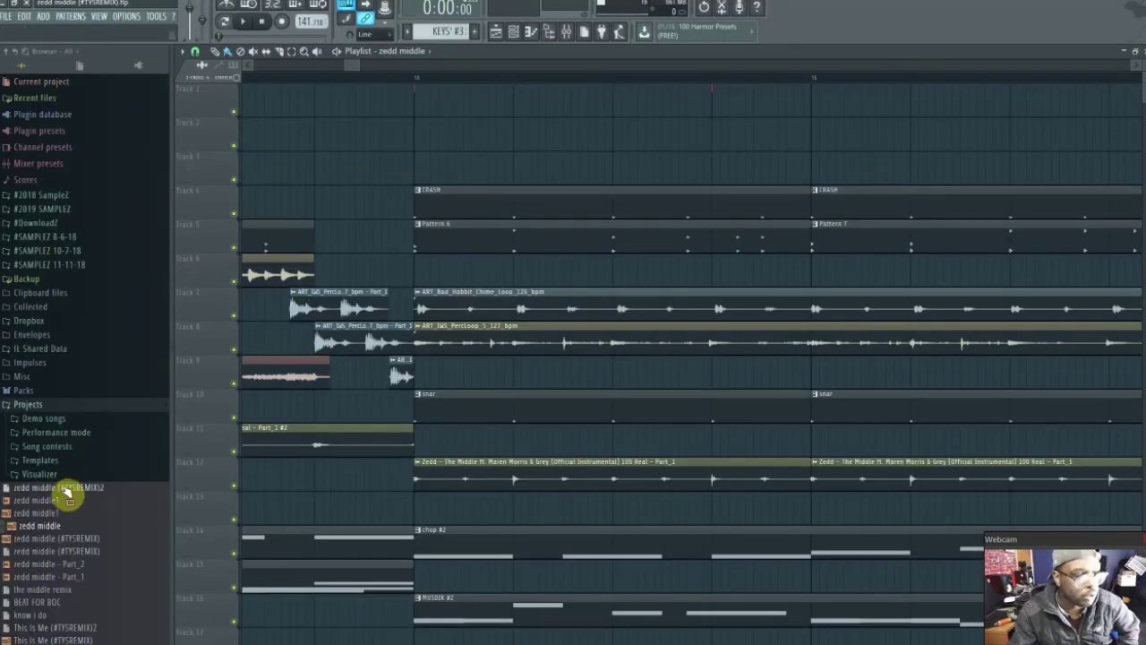
left_click(18, 57)
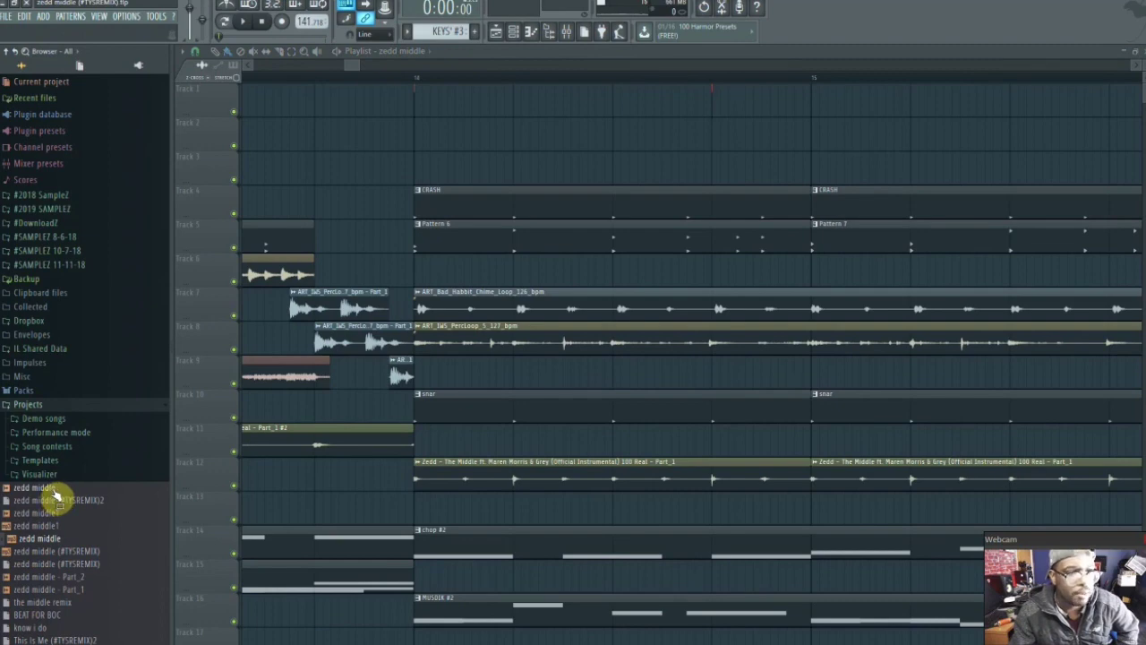
left_click(519, 34)
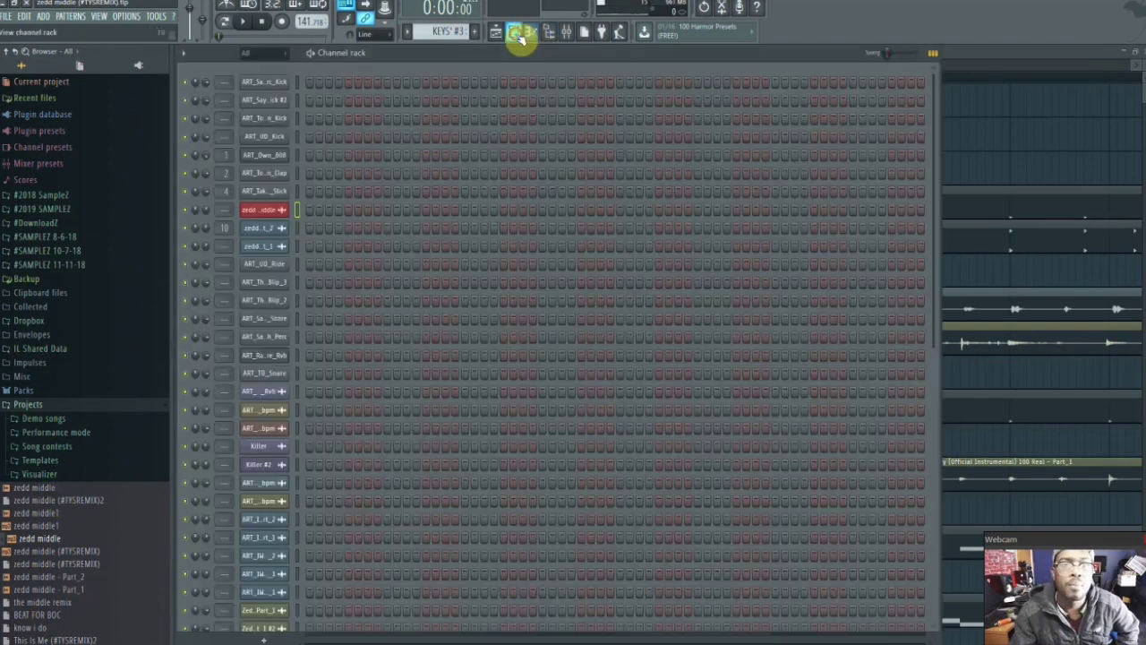
left_click(285, 215)
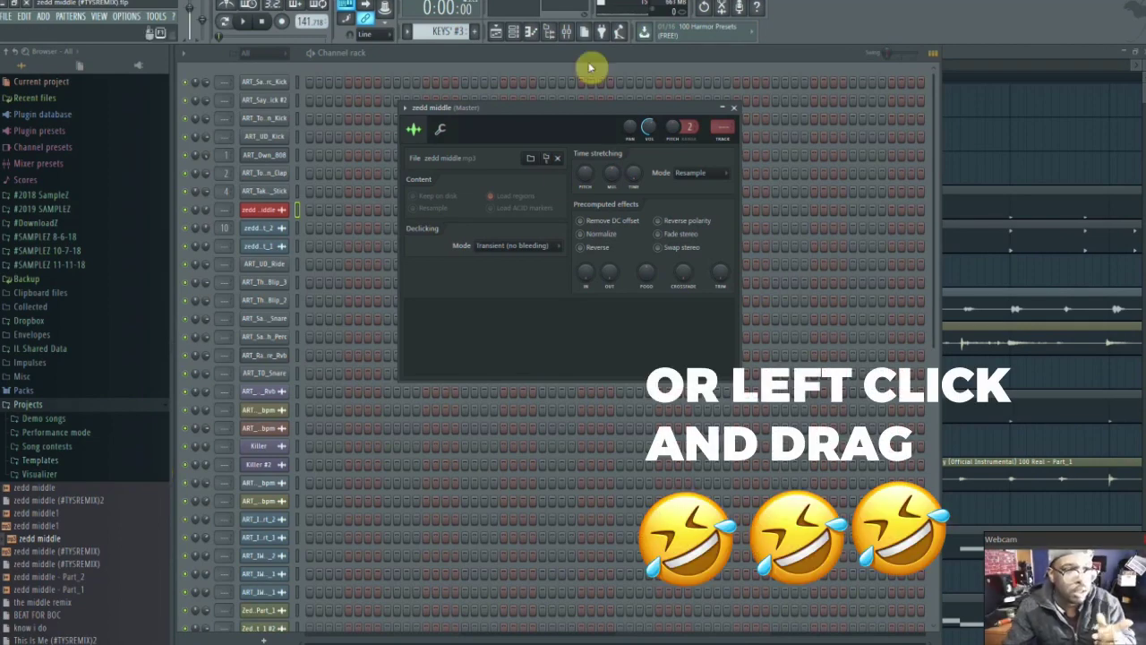
left_click(52, 490)
Zoom the Playlist out, play from the start, and check the Track 1 clip's sample settings.
left_click(1004, 60)
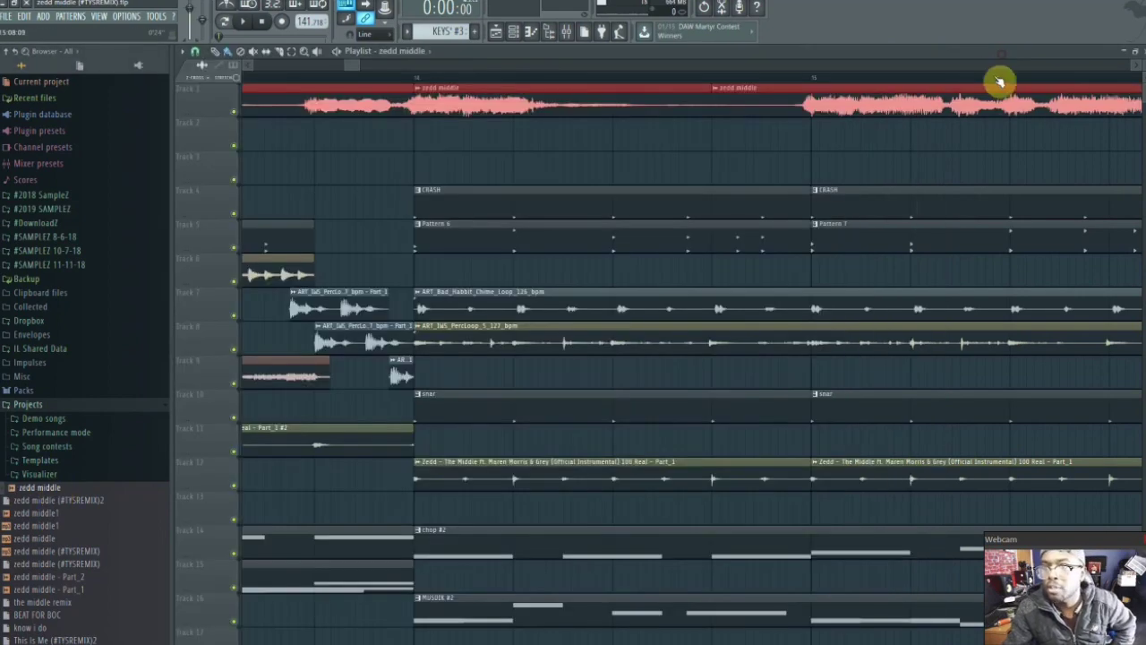
left_click_drag(998, 77, 747, 86)
scroll(750, 85, "down", 10)
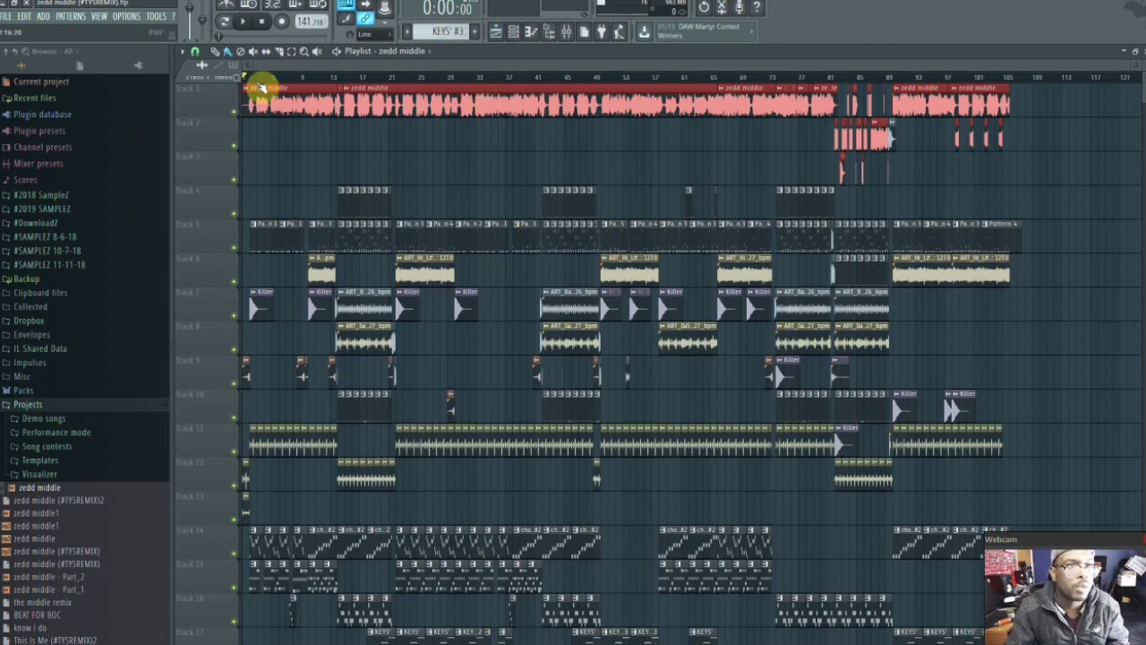
key("space")
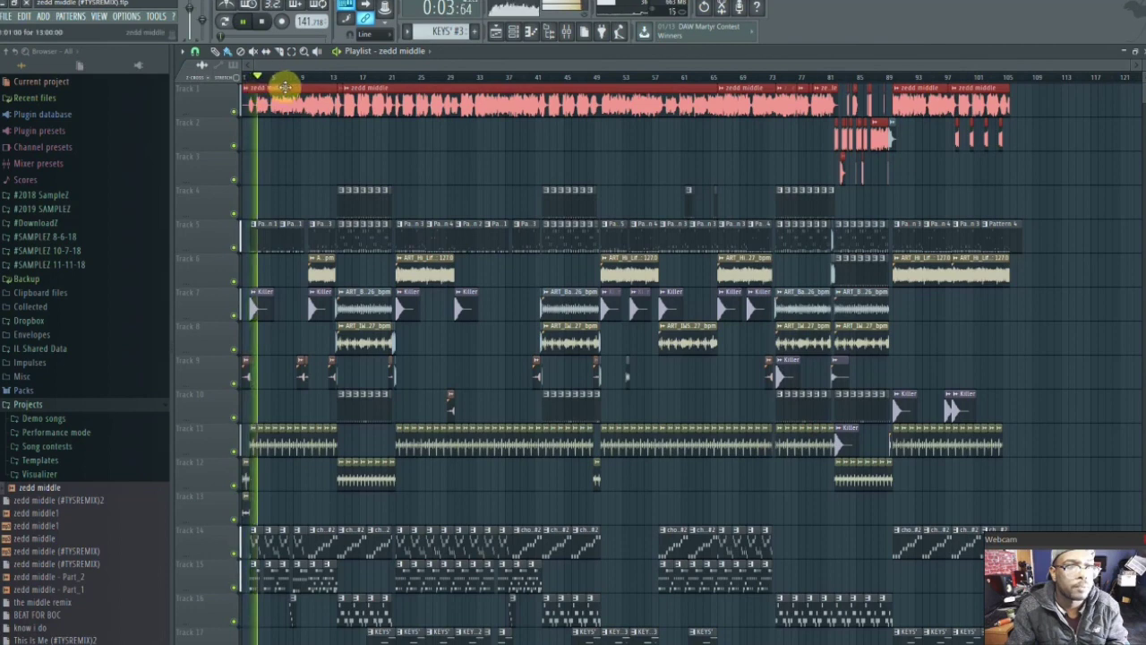
double_click(287, 87)
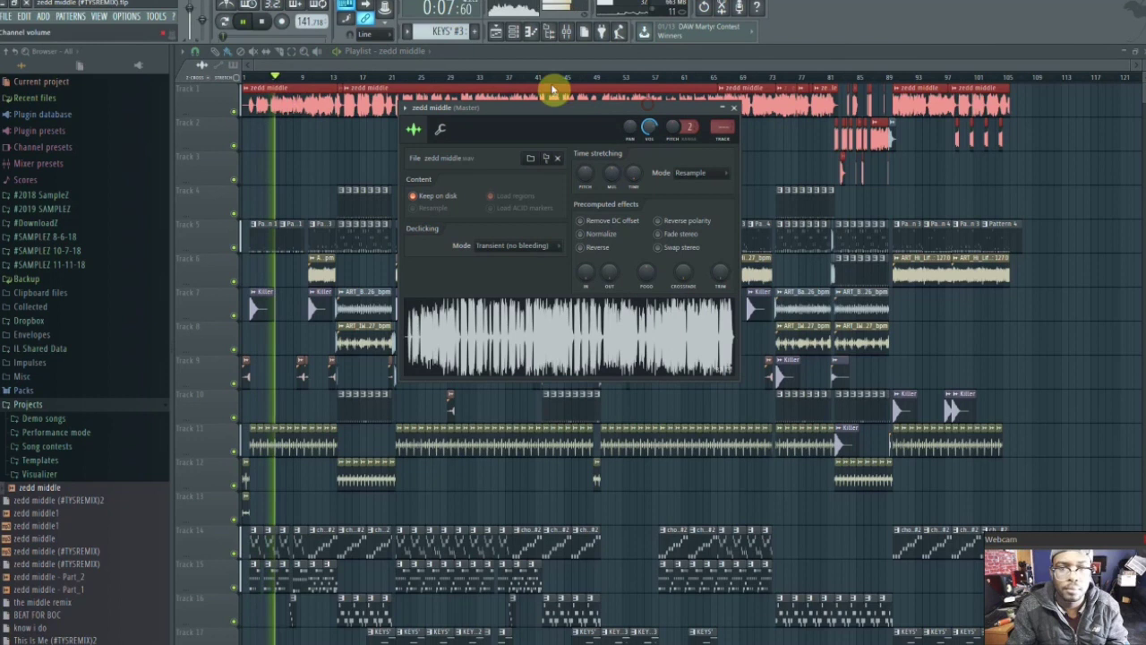
left_click(501, 62)
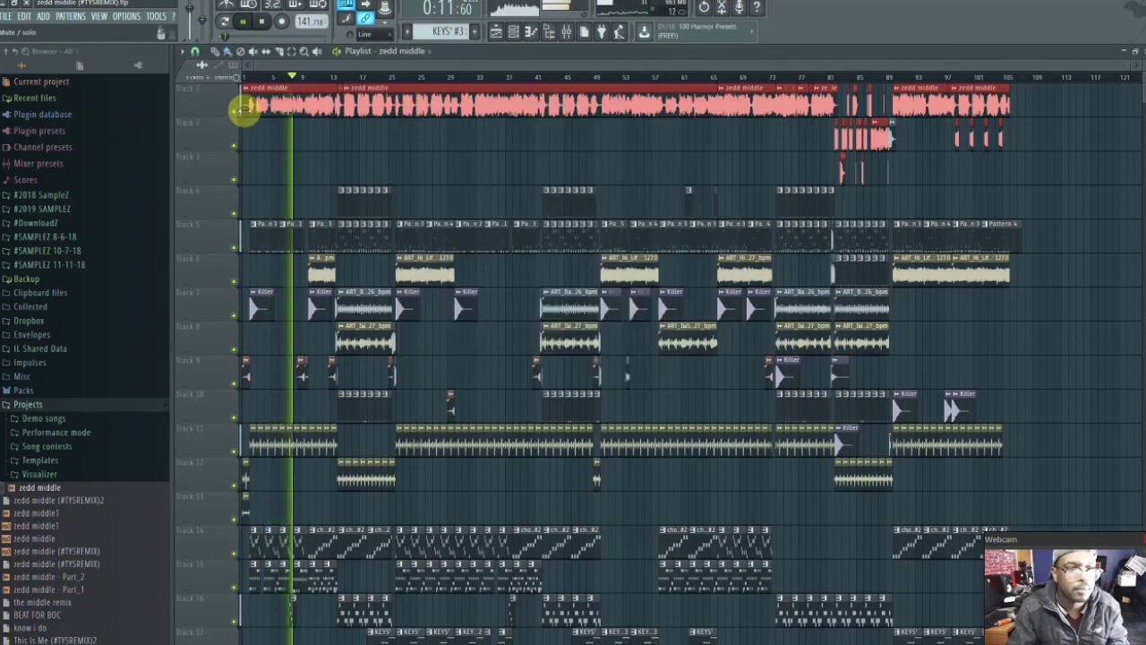
Stop playback and bring the Channel rack back into view.
key("space")
left_click(506, 41)
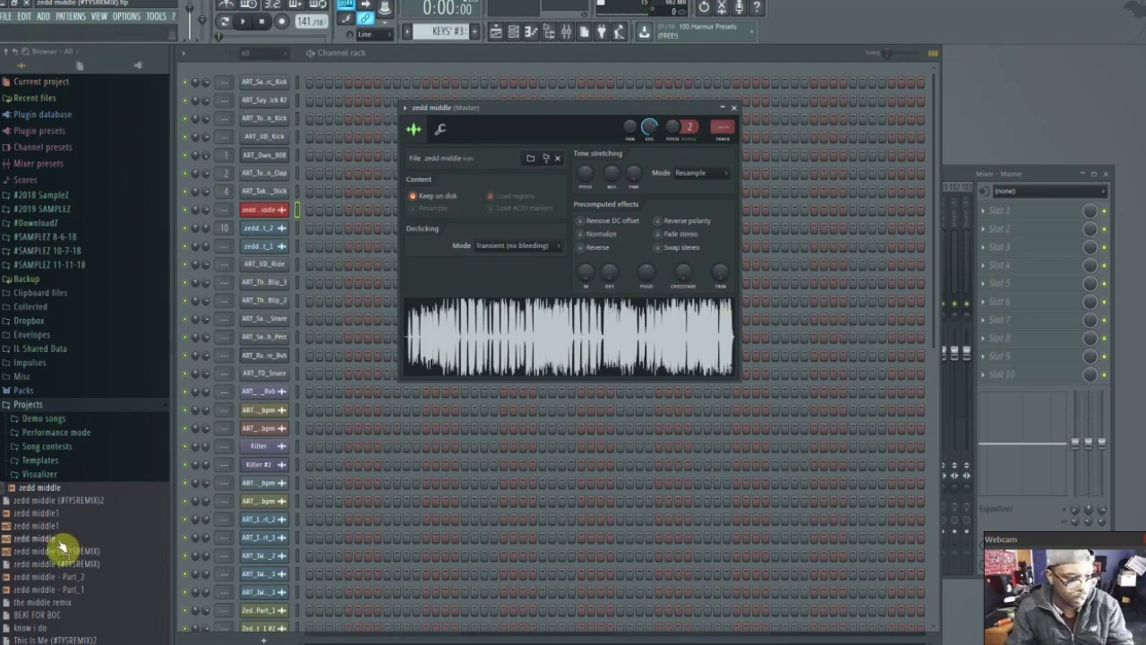
Drop zedd middle.mp3 into the Channel rack as zedd middle #2 and compare both samplers.
left_click_drag(59, 542, 274, 236)
left_click(274, 230)
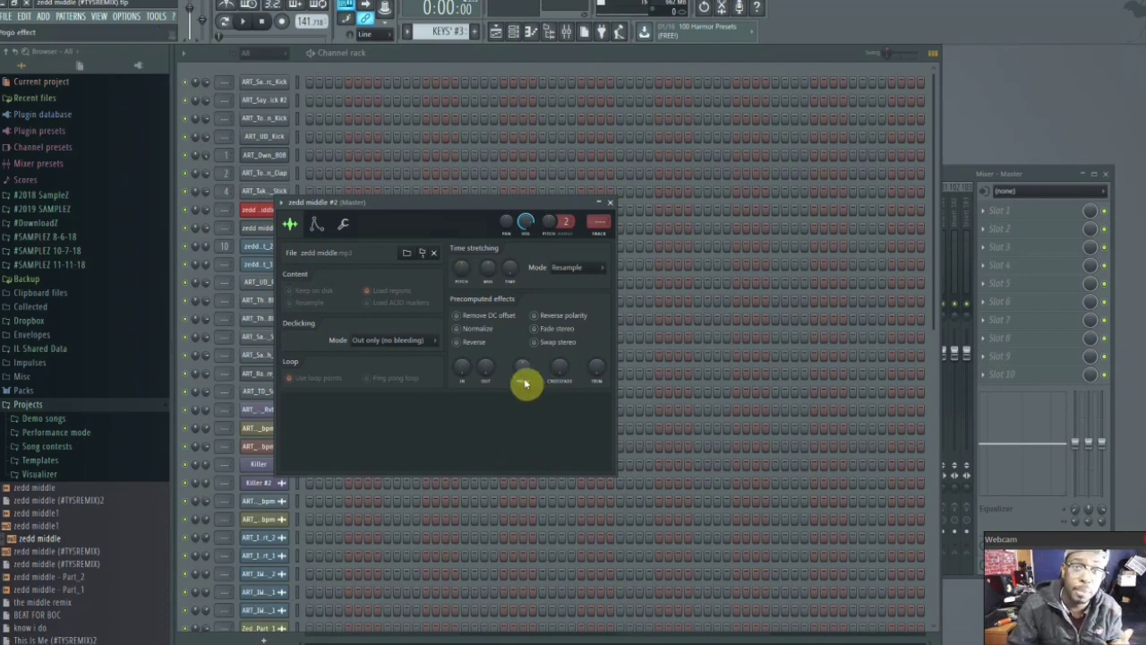
left_click(260, 211)
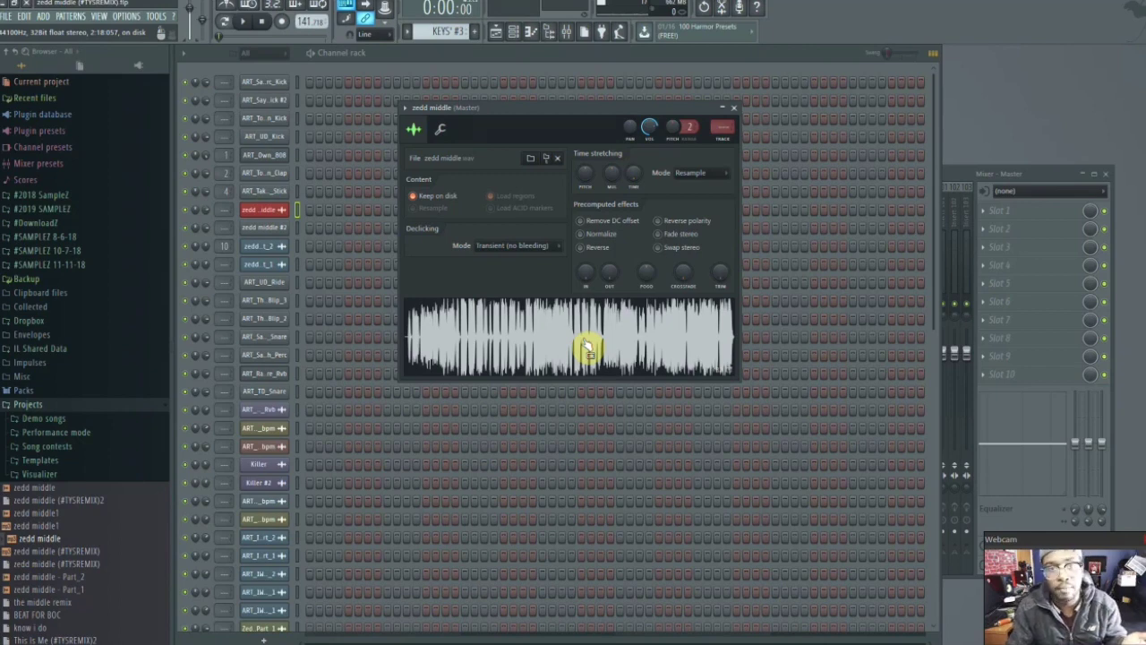
left_click(265, 215)
left_click(265, 215)
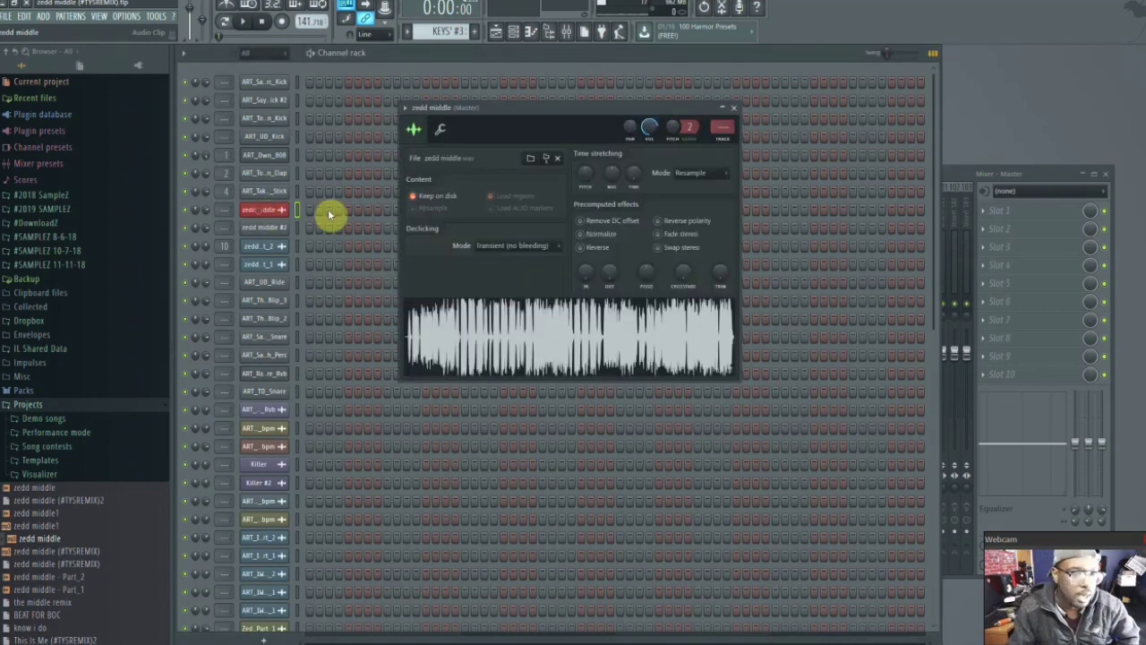
left_click(272, 214)
Give the zedd middle channel a purple color through Rename, color and icon, and return to the Playlist.
right_click(271, 213)
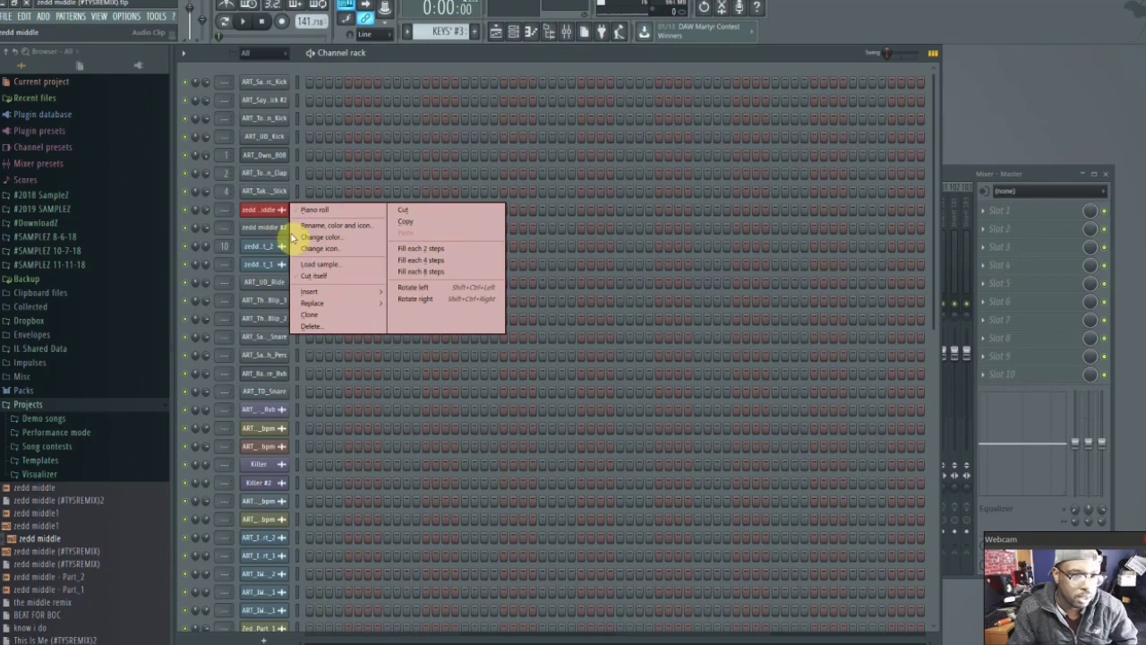
left_click(354, 232)
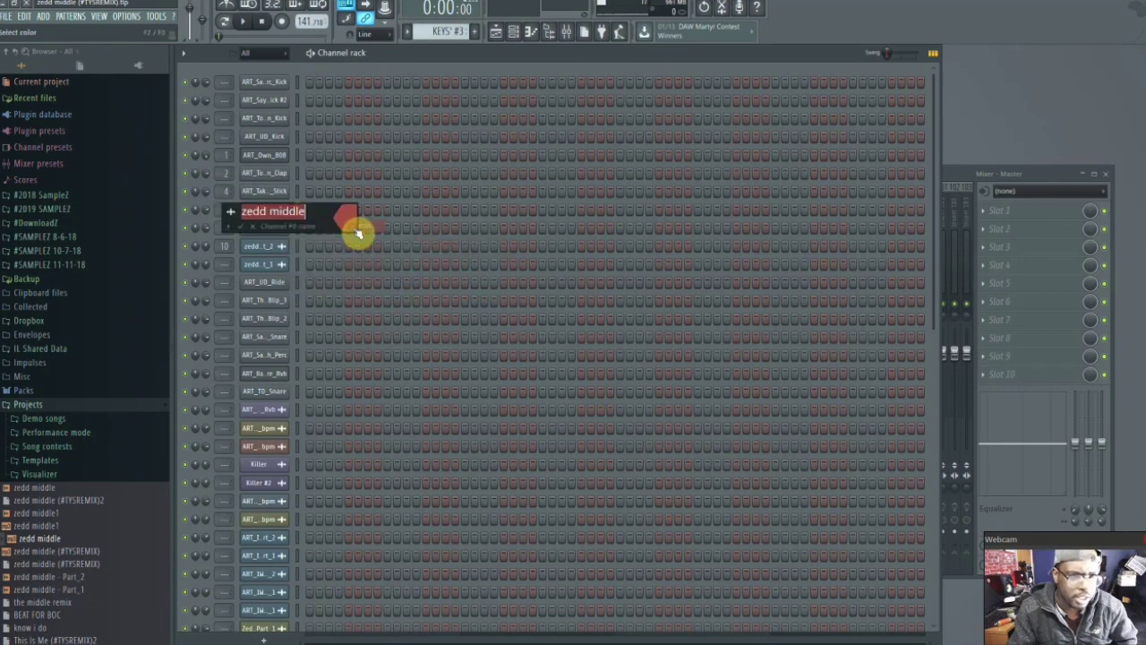
left_click(348, 225)
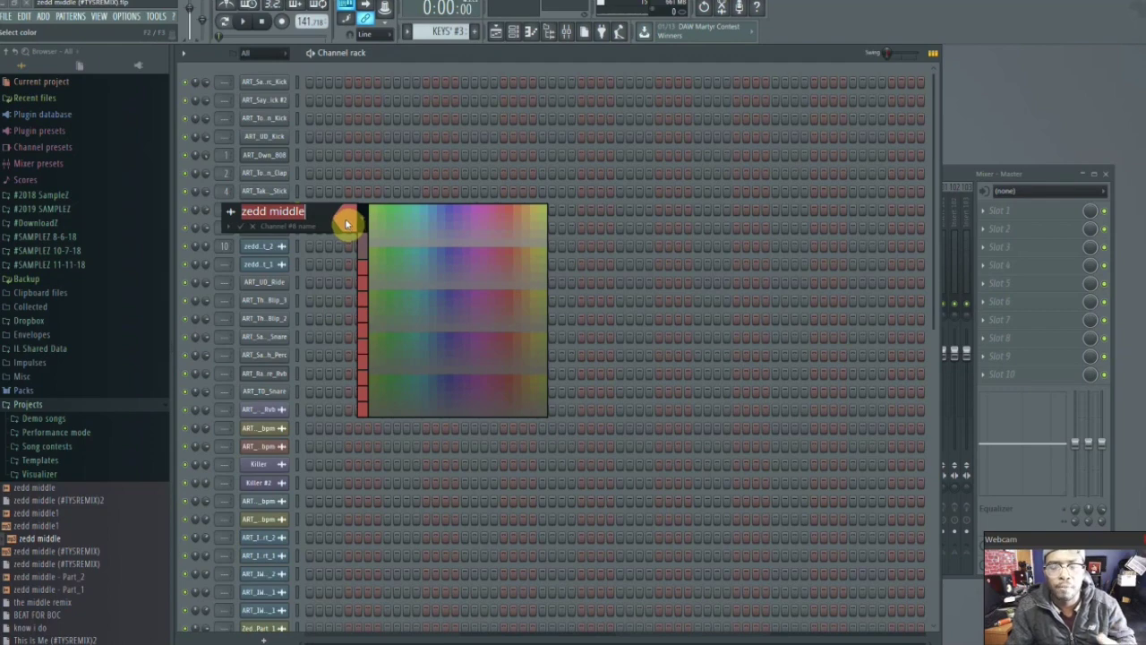
left_click(451, 214)
key("Return")
left_click(249, 210)
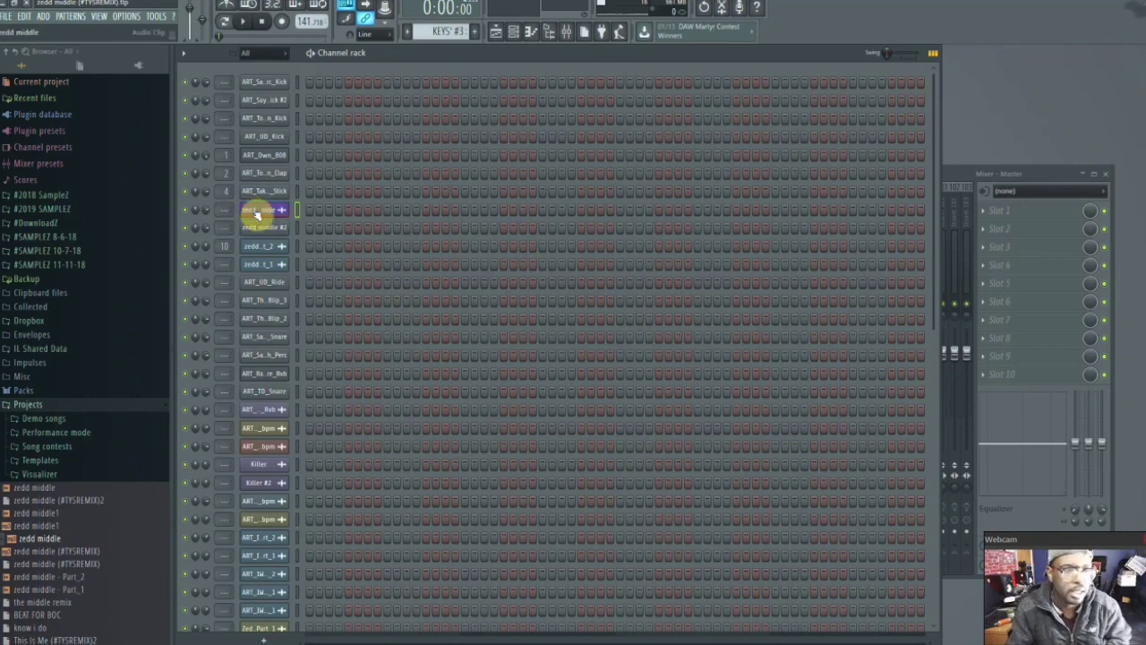
left_click(498, 31)
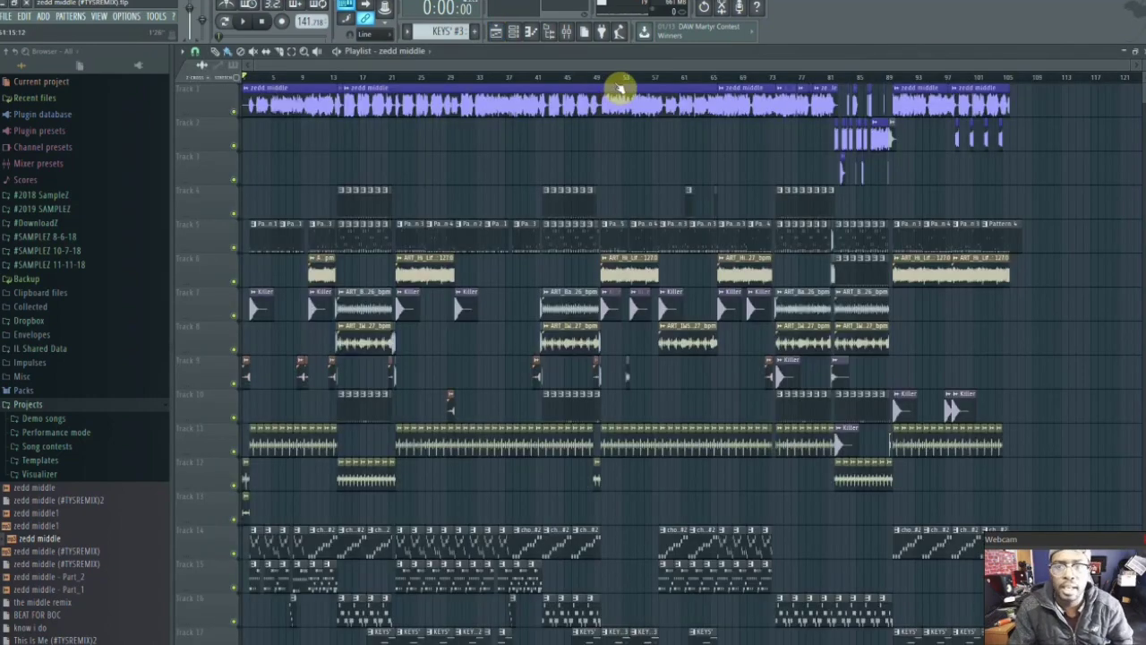
Marquee-select the middle of the Track 1 clip, then draw a short zedd middle clip on Track 3.
left_click(298, 52)
left_click_drag(389, 128, 700, 110)
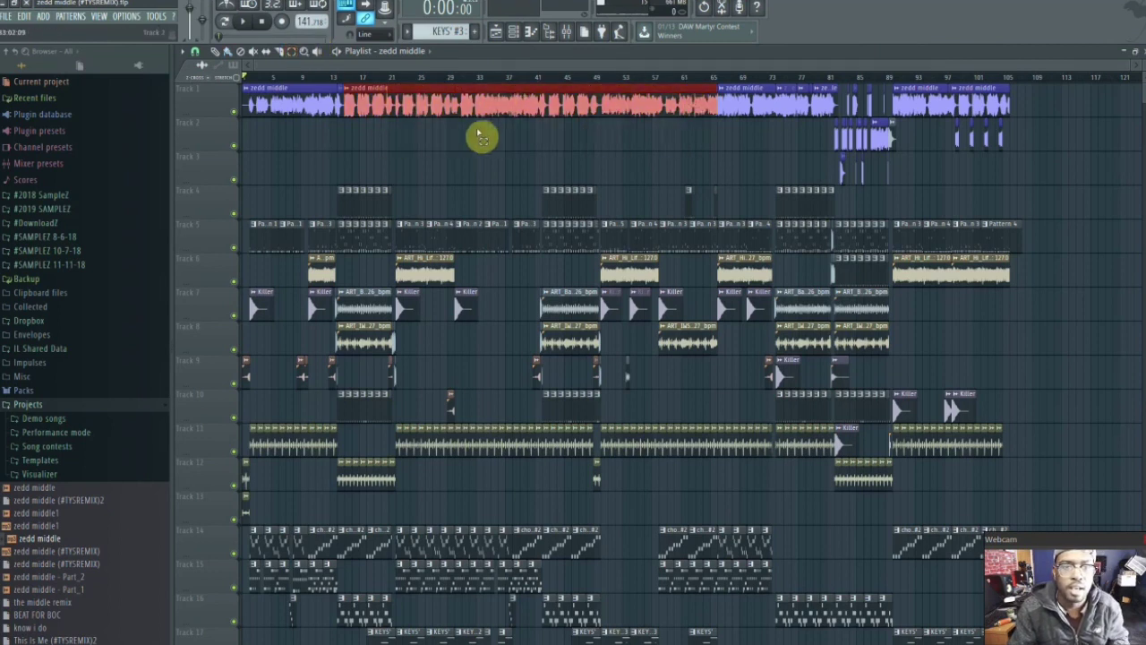
left_click_drag(481, 137, 586, 97)
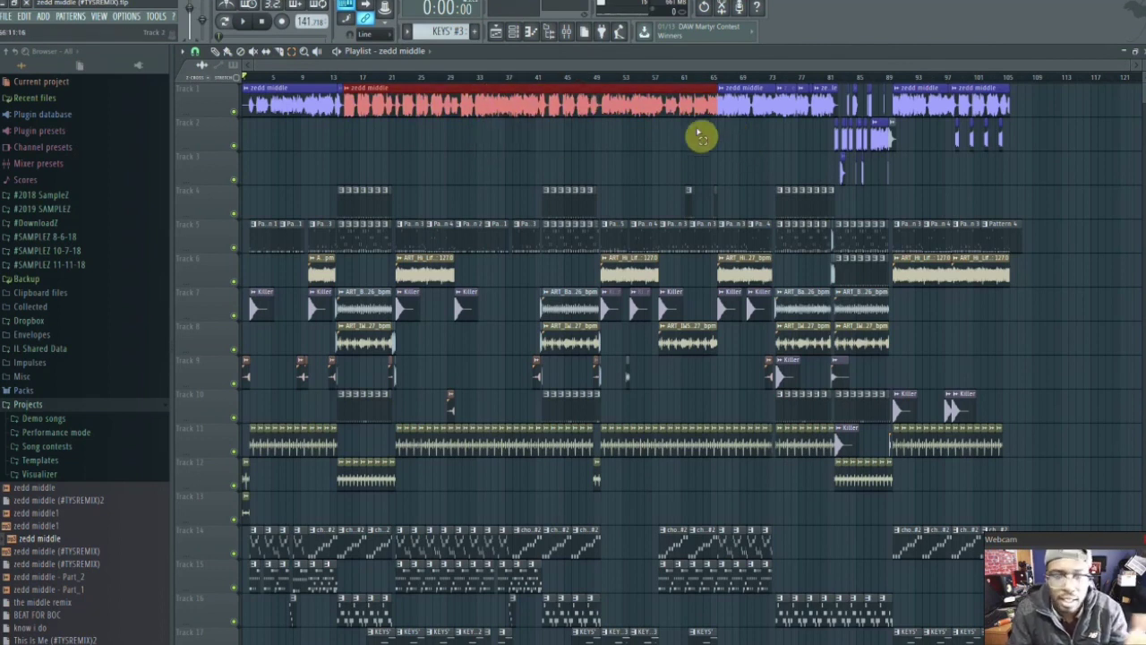
left_click(215, 52)
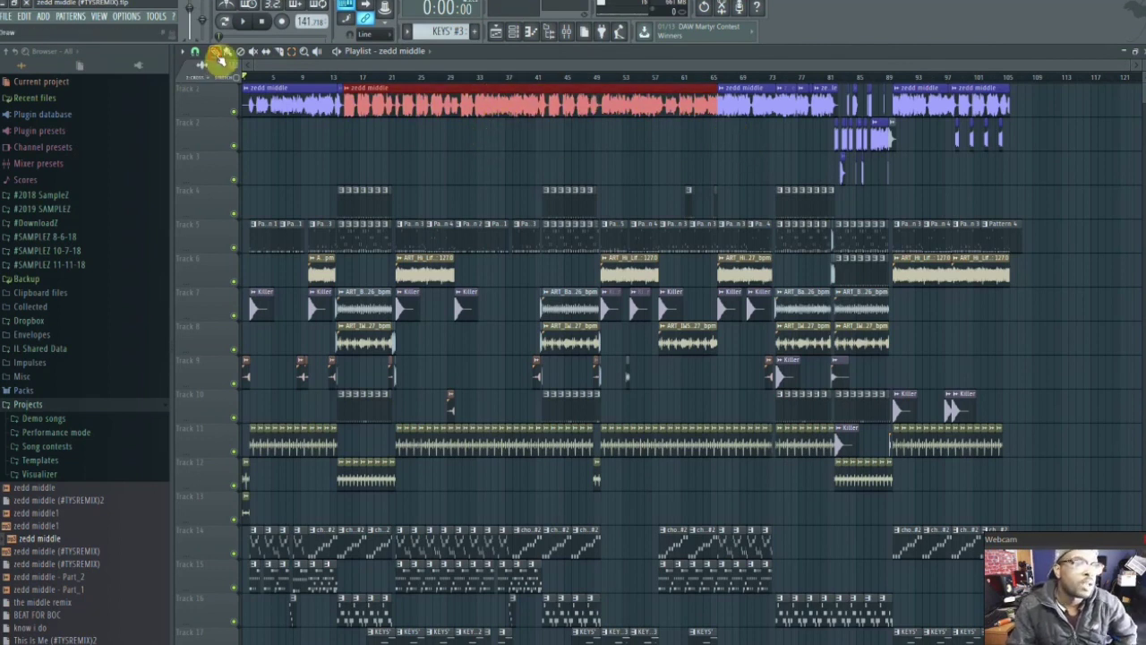
left_click(459, 162)
Delete the short zedd middle clip on Track 3 with a right-click.
right_click(475, 161)
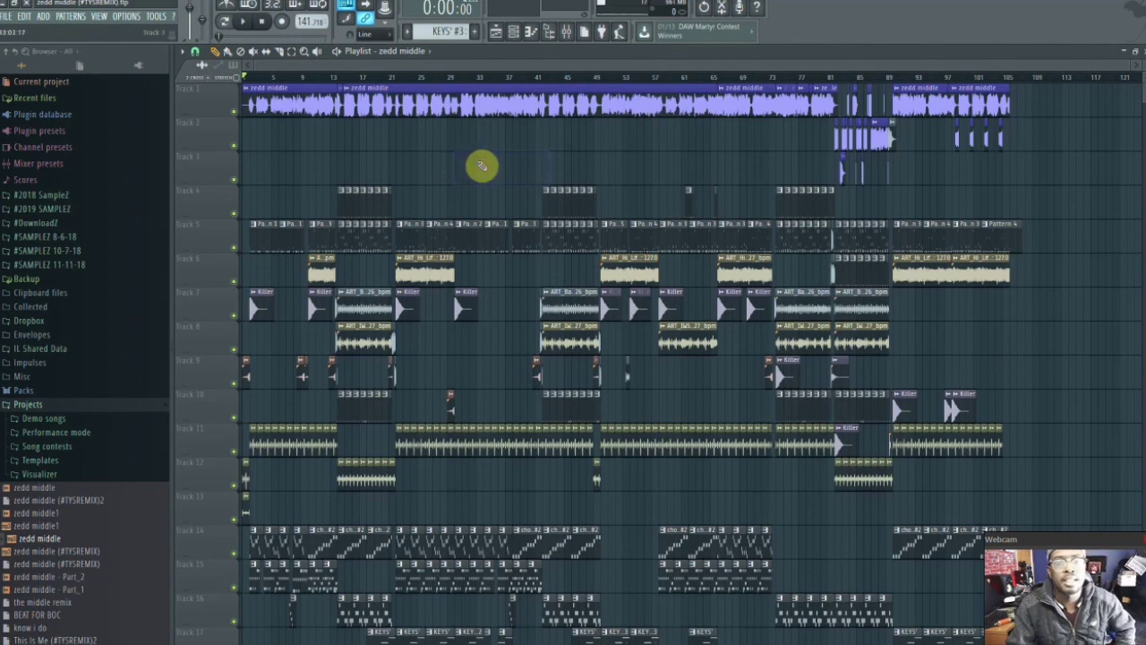